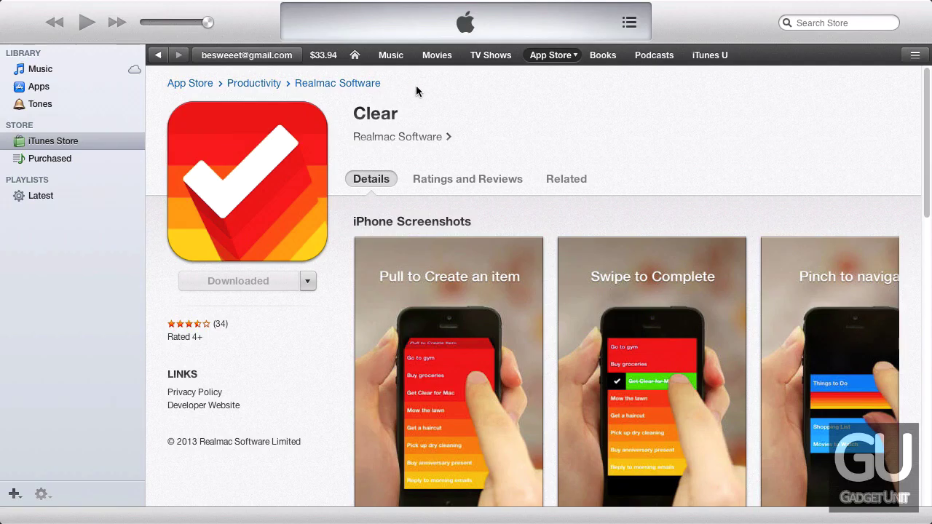
# Step: From Store > View Account, open the full Purchase History showing Clear at $0.99
pyautogui.moveTo(214, 1)
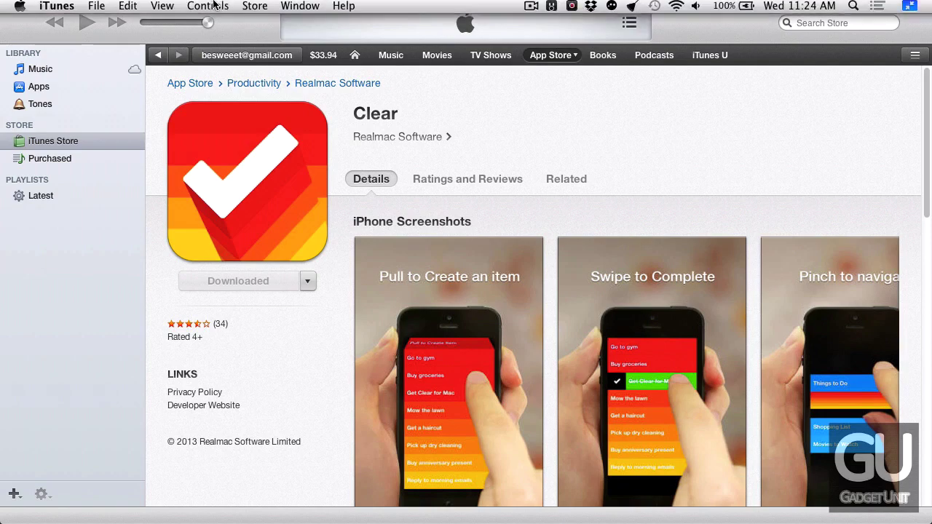
pyautogui.click(254, 6)
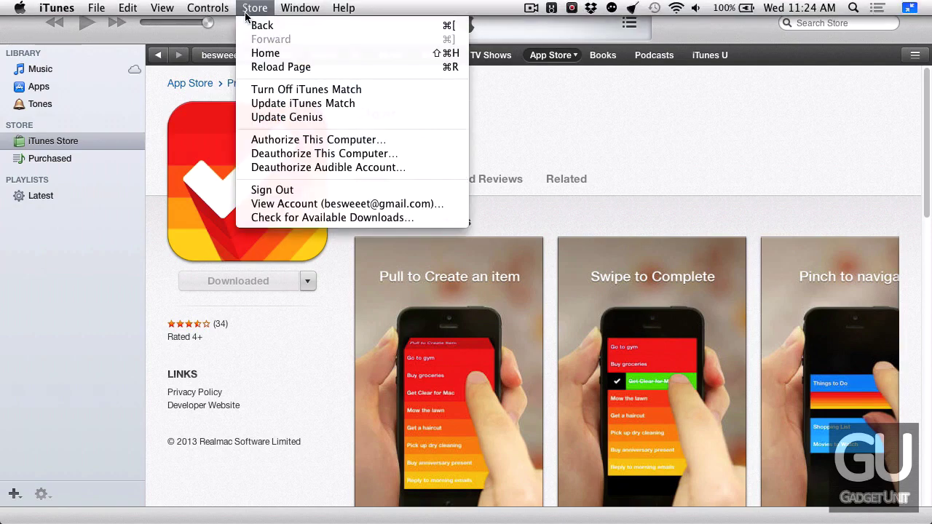
pyautogui.click(298, 210)
pyautogui.press('Escape')
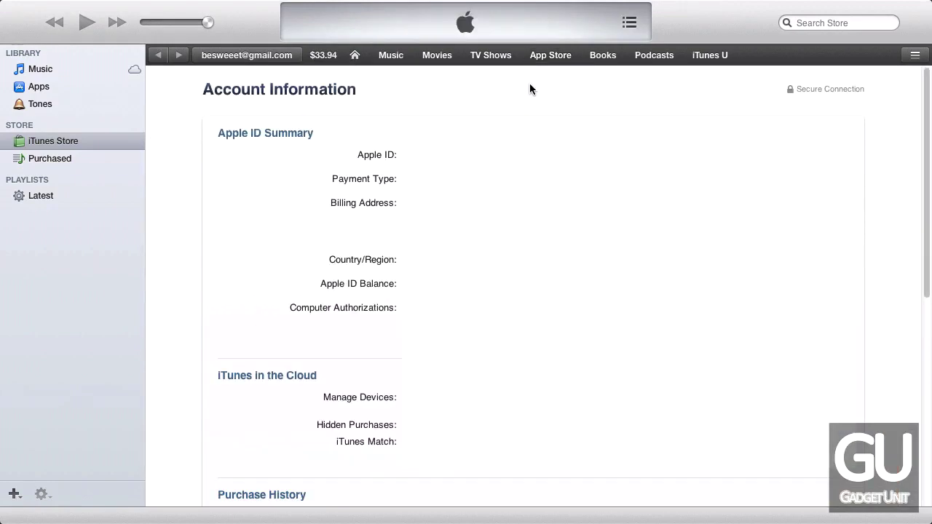
pyautogui.scroll(-3, 551, 379)
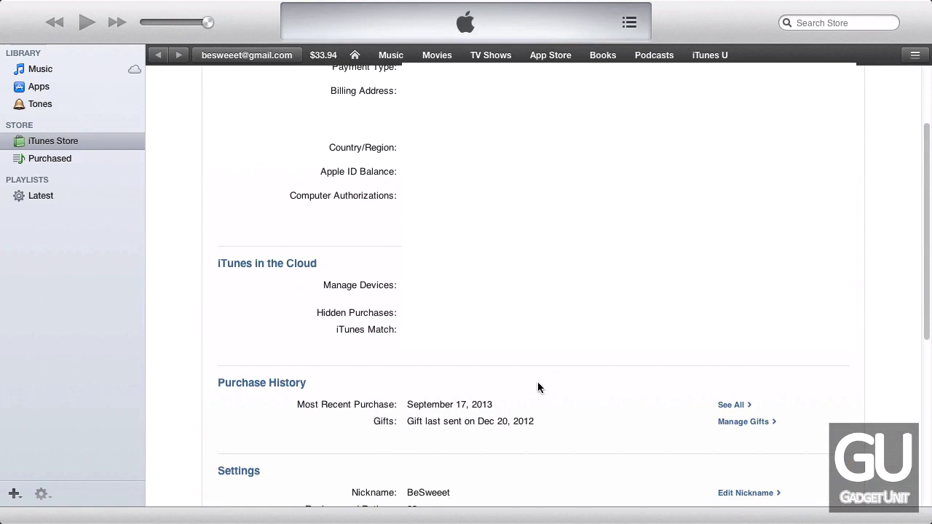
pyautogui.click(730, 406)
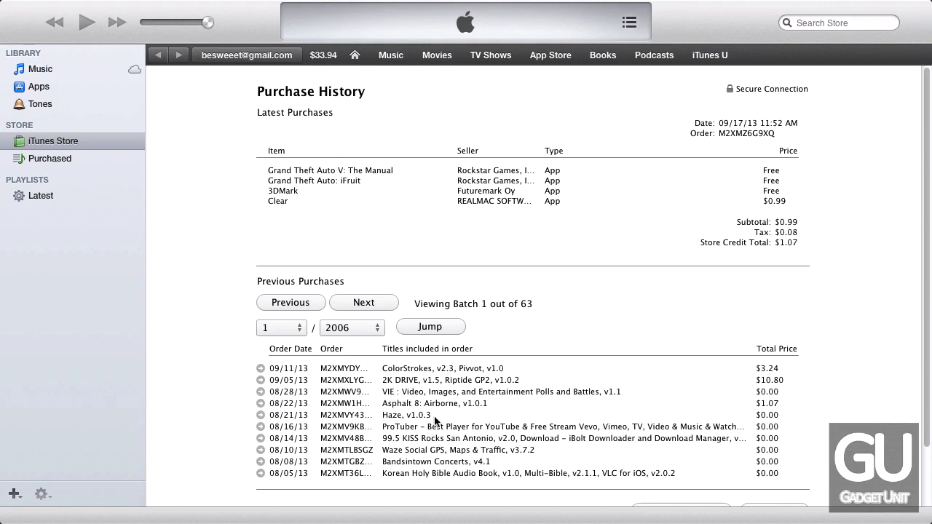
# Step: Enable Report a Problem and report the Clear purchase, launching Apple's site in Chrome
pyautogui.scroll(-2, 216, 383)
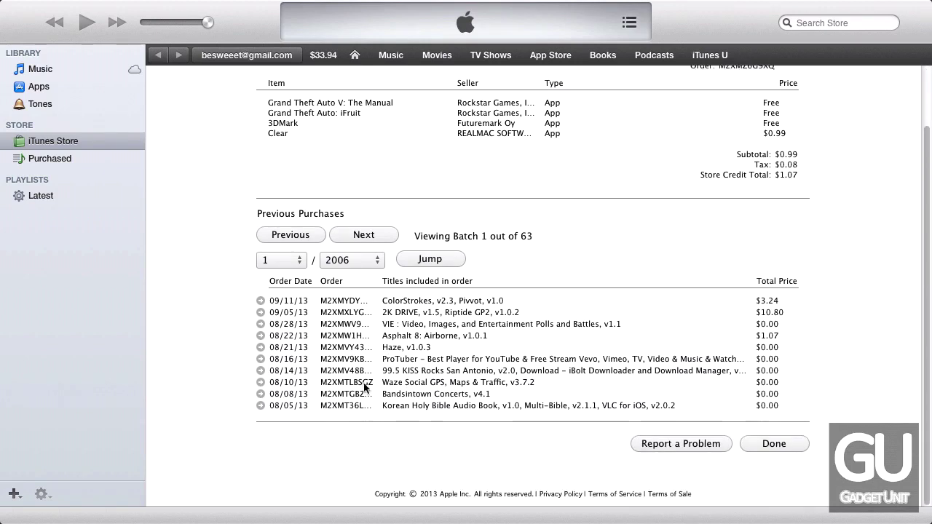
pyautogui.click(665, 445)
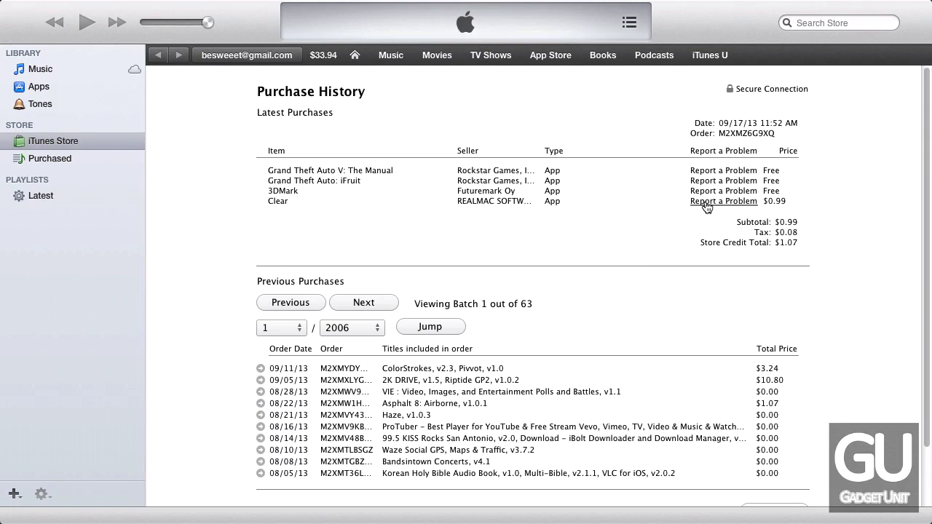
pyautogui.click(707, 204)
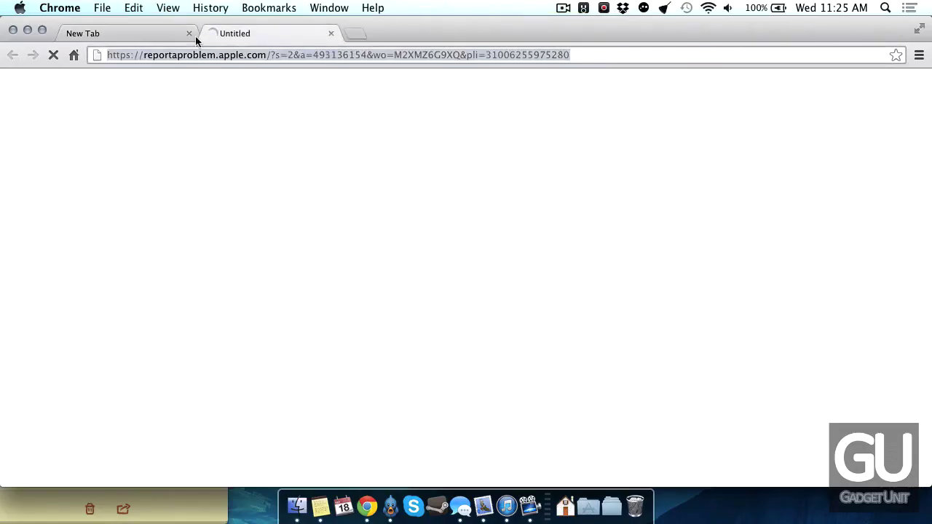
# Step: Put Chrome in presentation mode, sign in with the Apple ID password, and open the problem-type list
pyautogui.click(168, 7)
pyautogui.click(211, 83)
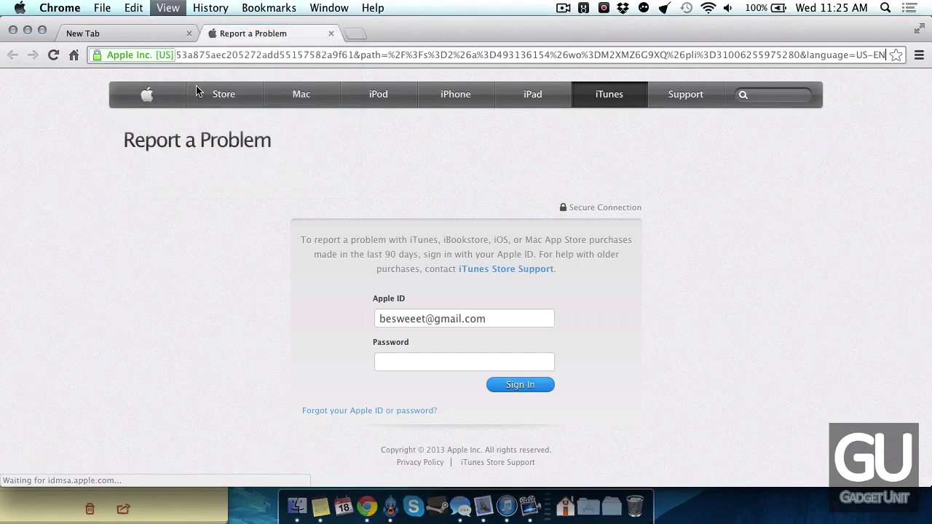
pyautogui.click(409, 301)
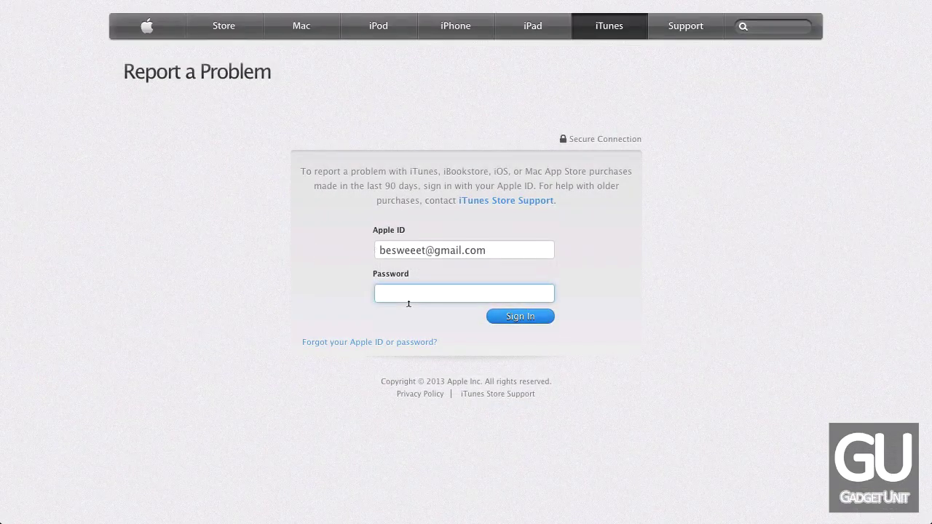
pyautogui.press('Return')
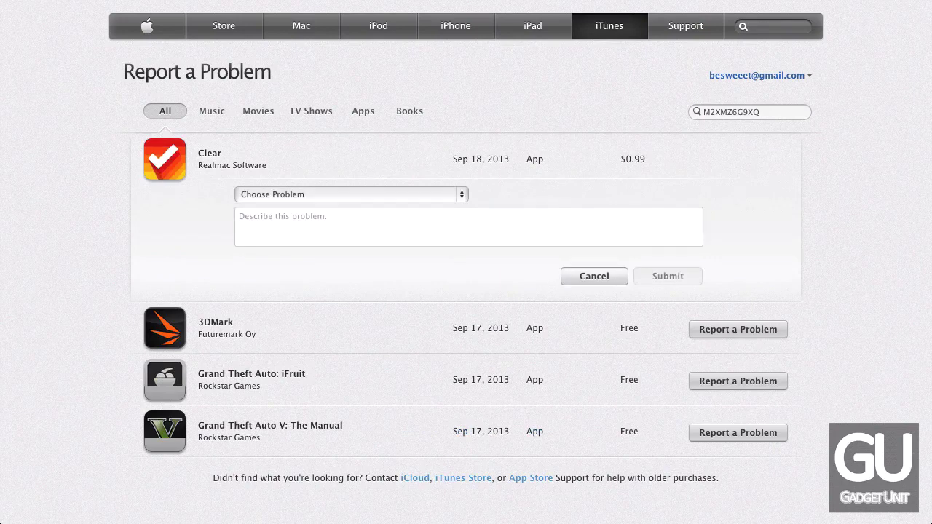
pyautogui.click(273, 197)
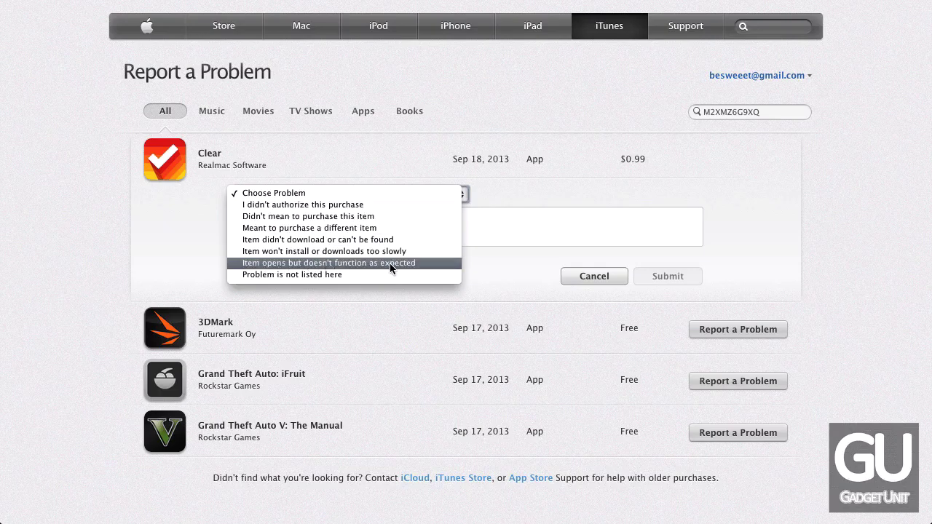
# Step: Choose 'Didn't mean to purchase this item' and write a description asking for a refund
pyautogui.click(285, 219)
pyautogui.click(320, 223)
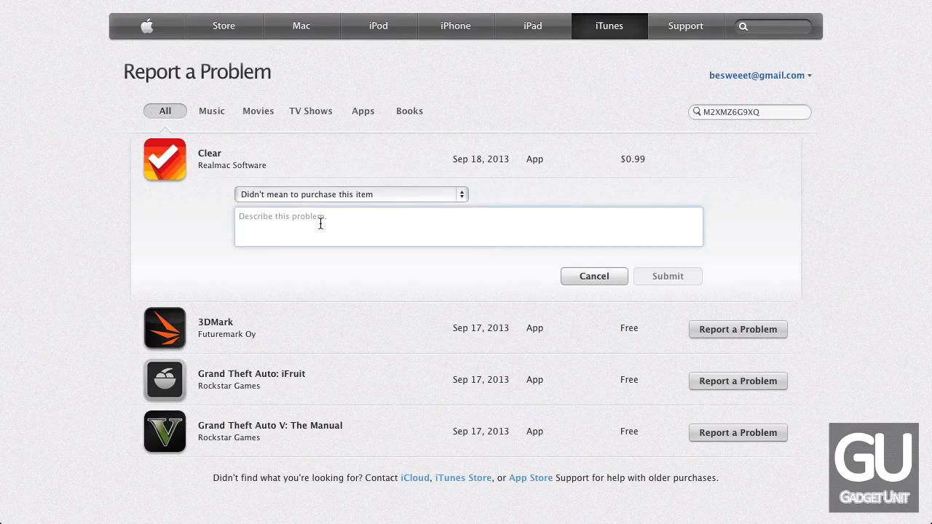
pyautogui.write('I pu')
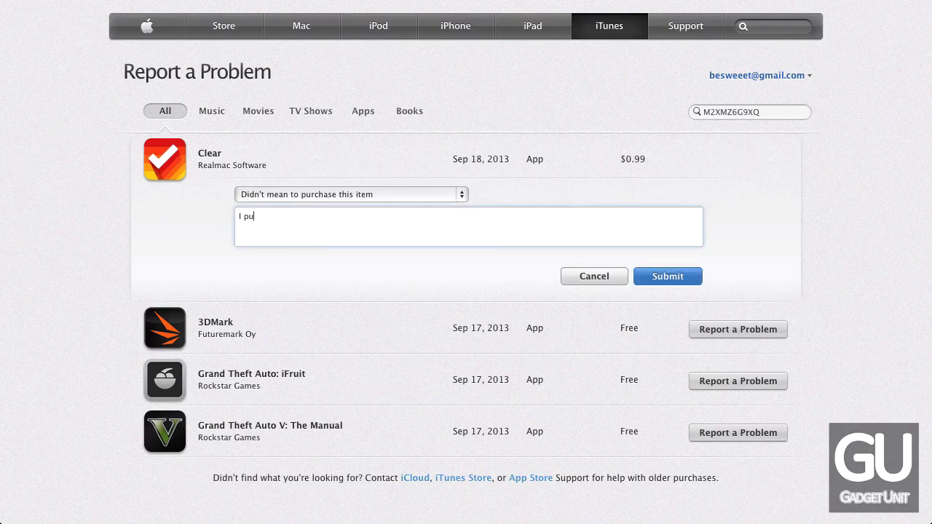
pyautogui.write('rchased this application by mistake, ')
pyautogui.write('hi')
pyautogui.press('BackSpace')
pyautogui.press('BackSpace')
pyautogui.write('and meant to purchase ')
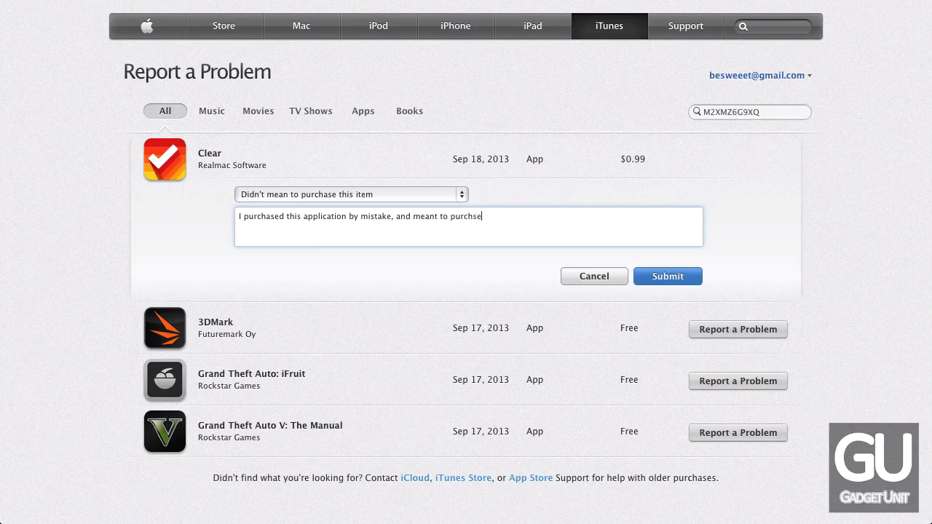
pyautogui.write('a different one. I would like to have a')
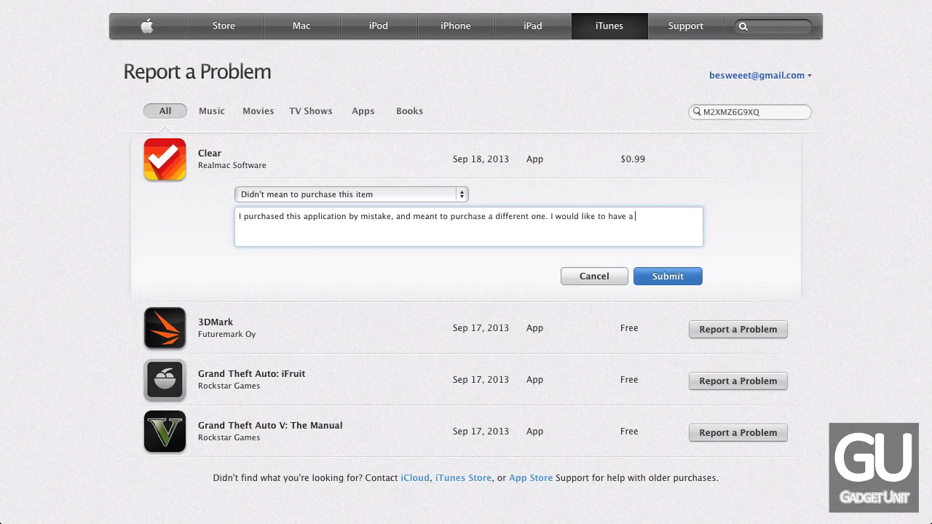
pyautogui.write(' refund. Thanks')
# Step: Touch up the description text and submit the refund request for Clear
pyautogui.doubleClick(646, 219)
pyautogui.tripleClick(623, 234)
pyautogui.press('Right')
pyautogui.click(644, 216)
pyautogui.click(675, 278)
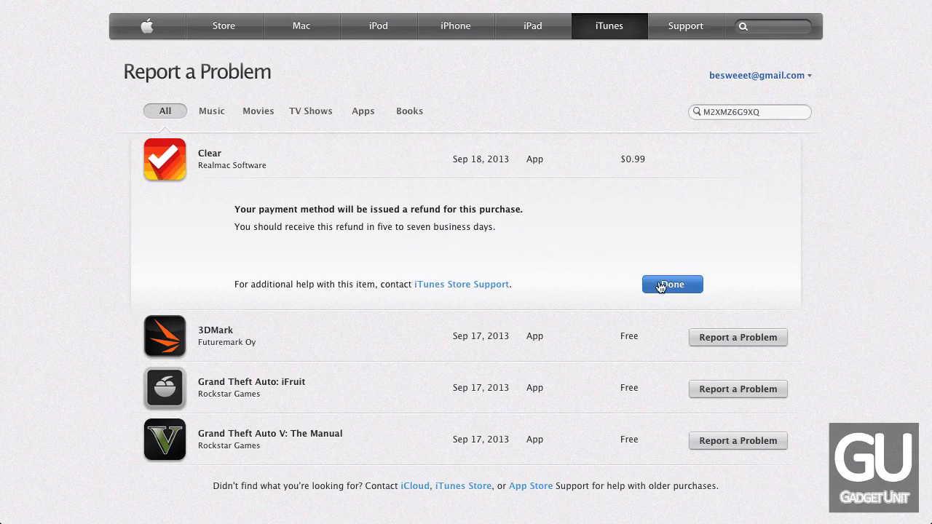
# Step: Dismiss the refund confirmation so Clear shows as Pending, and return to the Report a Problem page
pyautogui.click(660, 285)
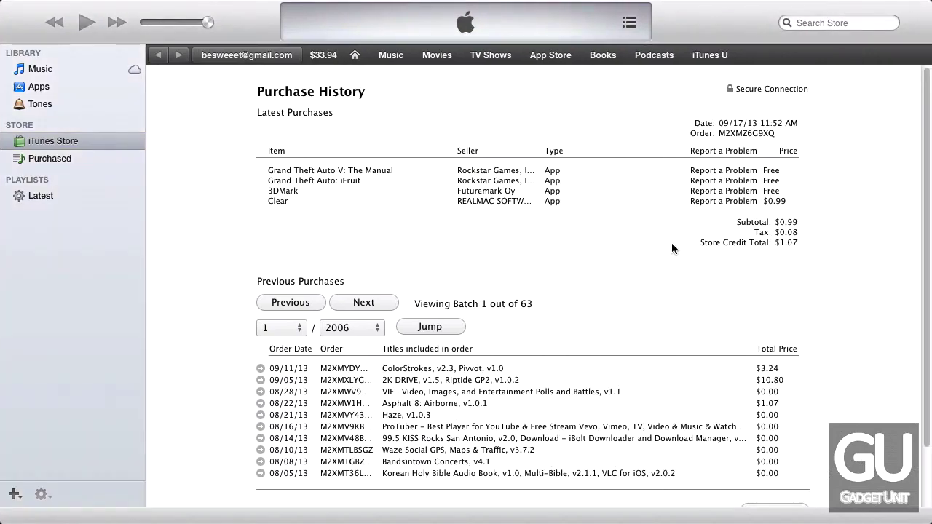
pyautogui.hotkey('ctrl', 'Left')
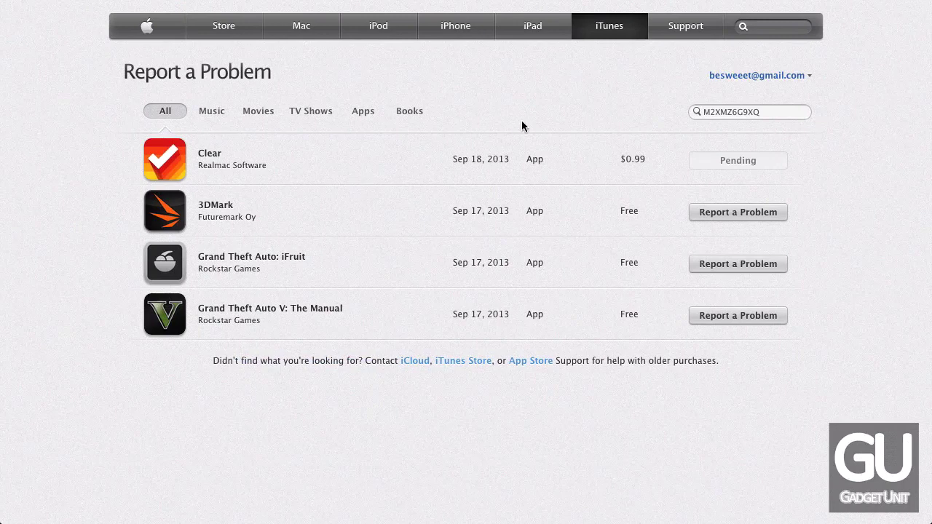
# Step: Delete the order number from the search field and scroll through all recent purchases
pyautogui.doubleClick(744, 114)
pyautogui.press('BackSpace')
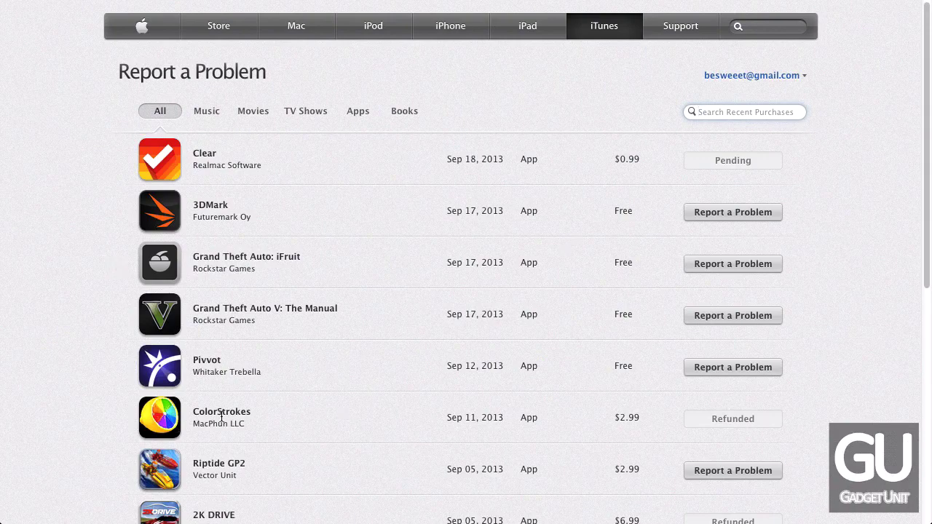
pyautogui.scroll(-2, 219, 415)
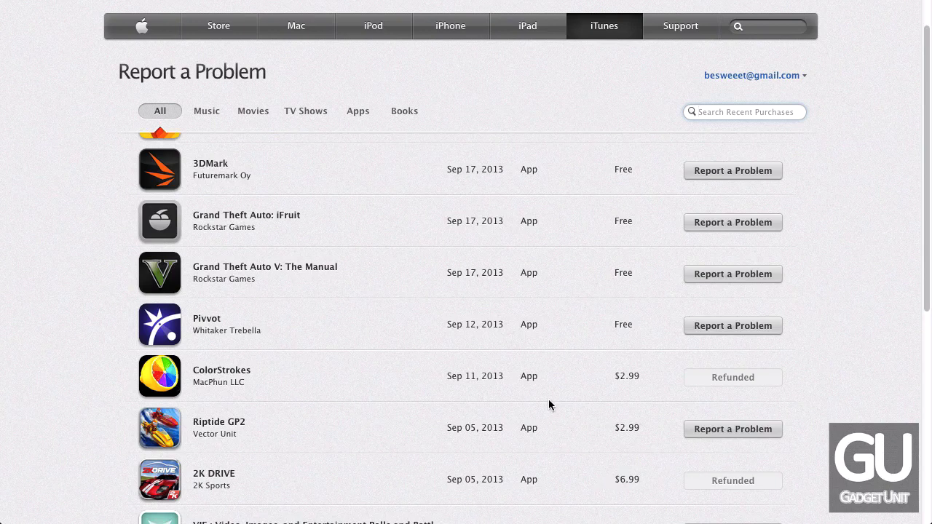
pyautogui.scroll(2, 348, 361)
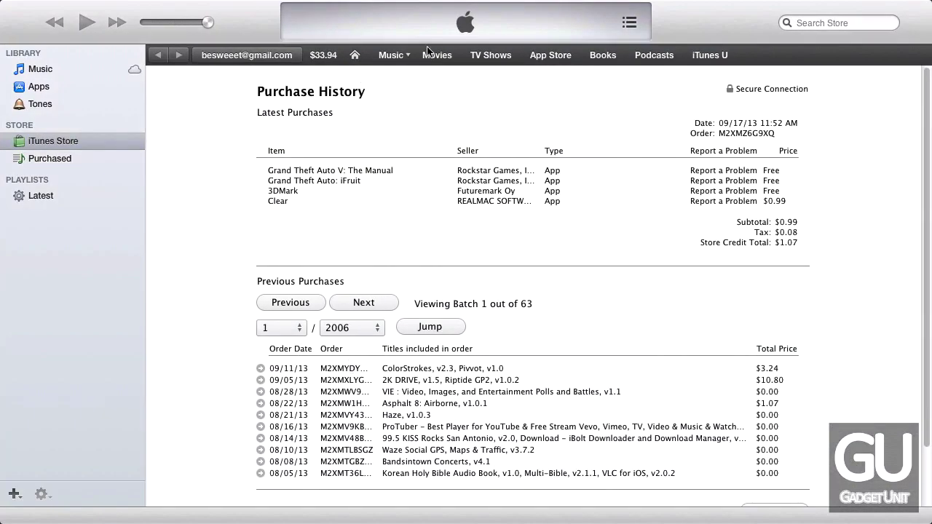
# Step: Go to the App Store front page and advance the featured banner twice
pyautogui.click(546, 56)
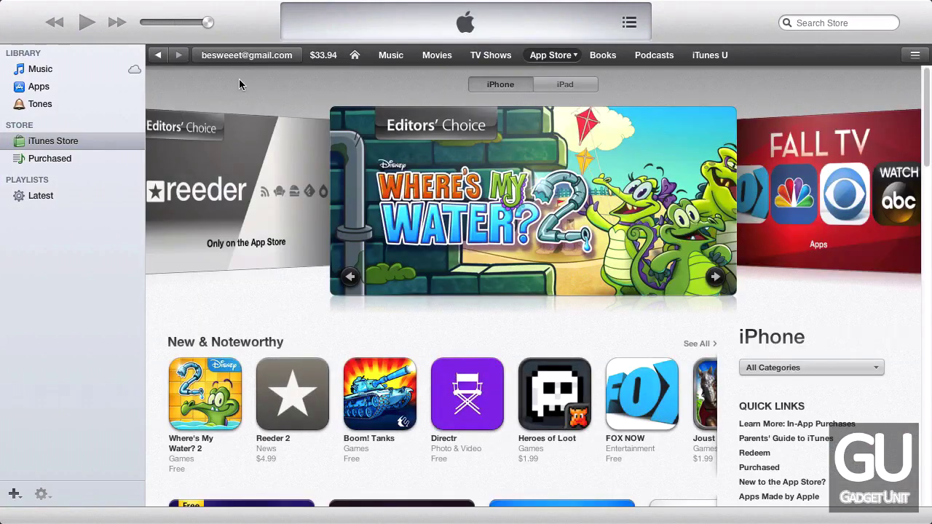
pyautogui.click(717, 278)
pyautogui.click(717, 278)
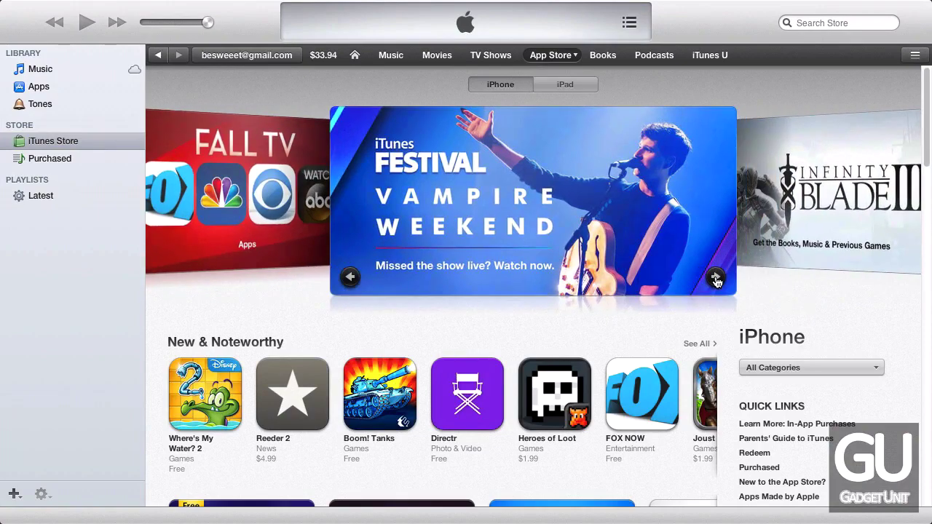